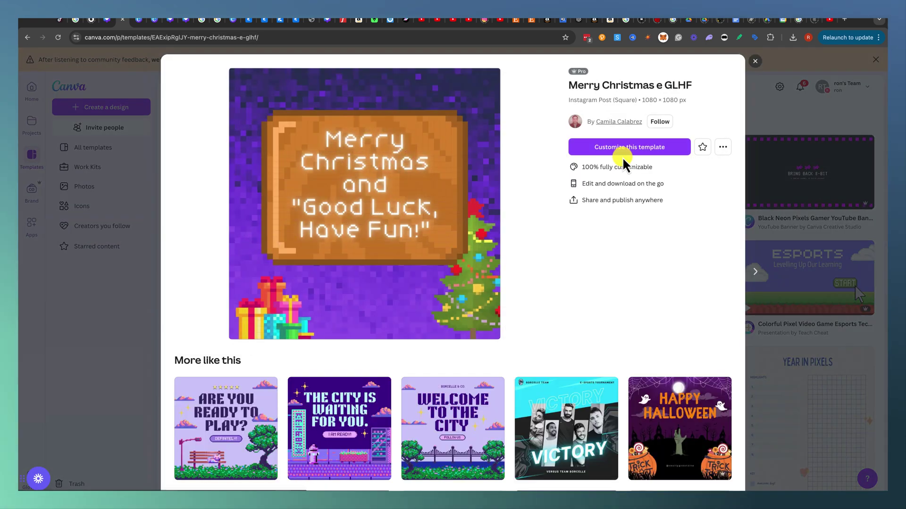
Open the 'Merry Christmas e GLHF' pixel template and select its greeting sign
left_click(622, 155)
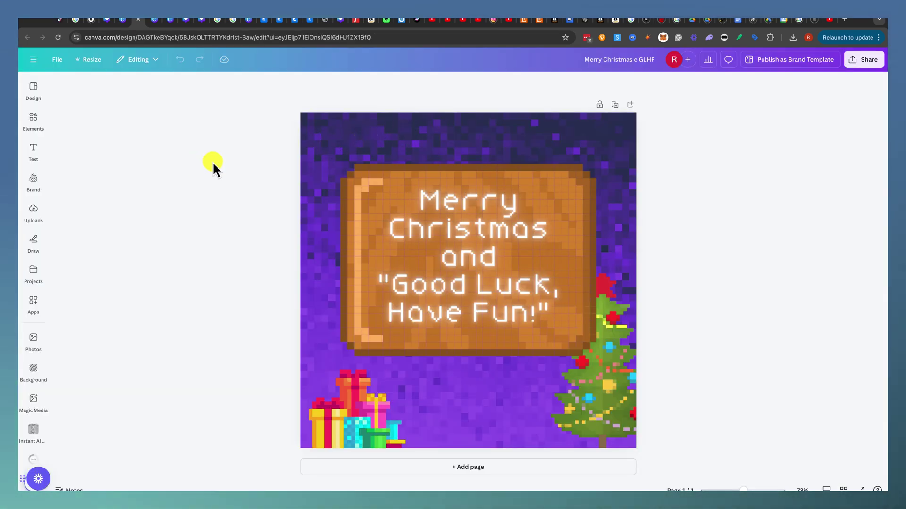
left_click(387, 219)
left_click(36, 152)
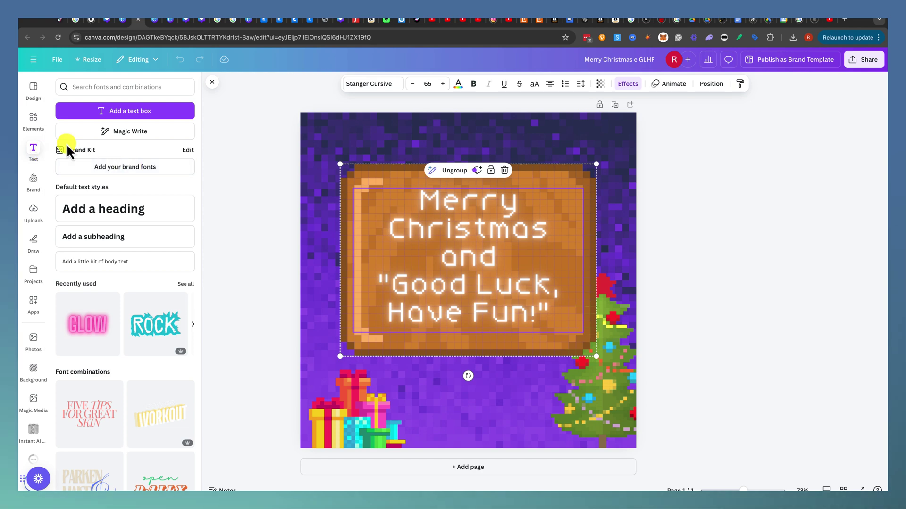
Confirm the Minecraft Evenings font is among the Brand Kit uploaded fonts
left_click(121, 170)
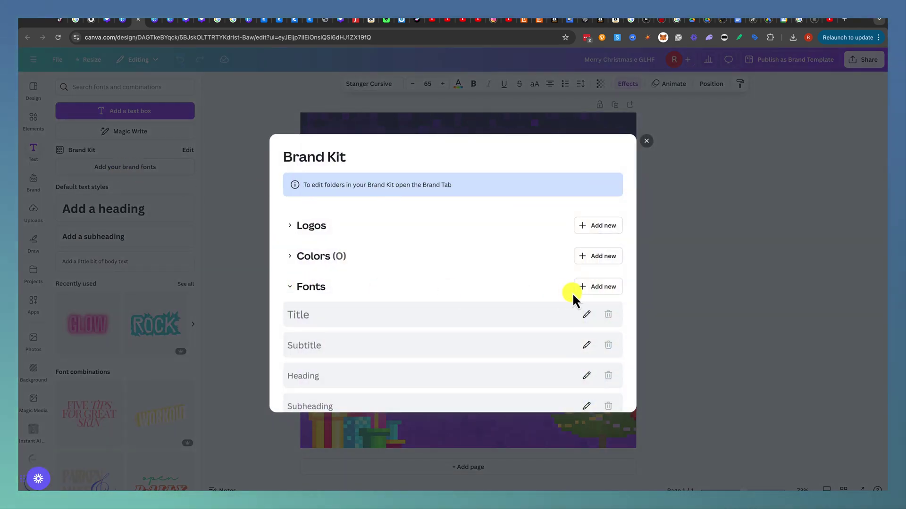
left_click(593, 295)
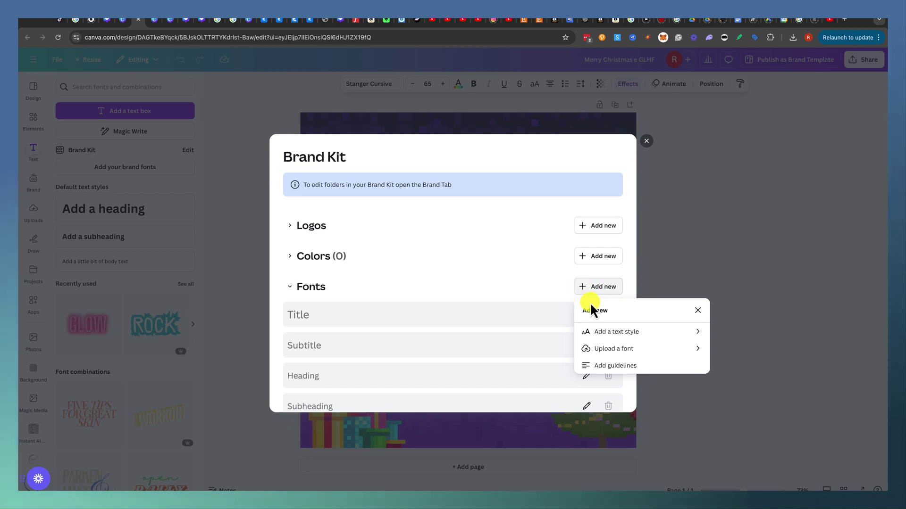
left_click(609, 349)
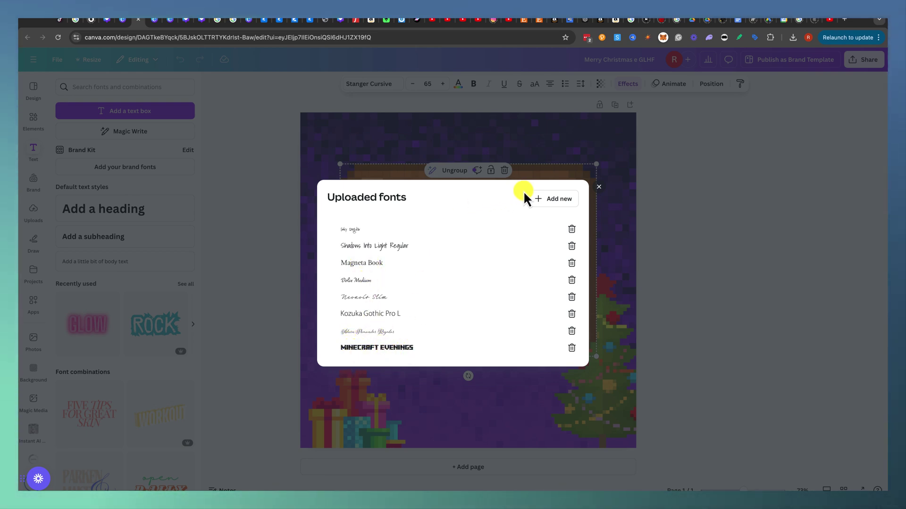
left_click(549, 202)
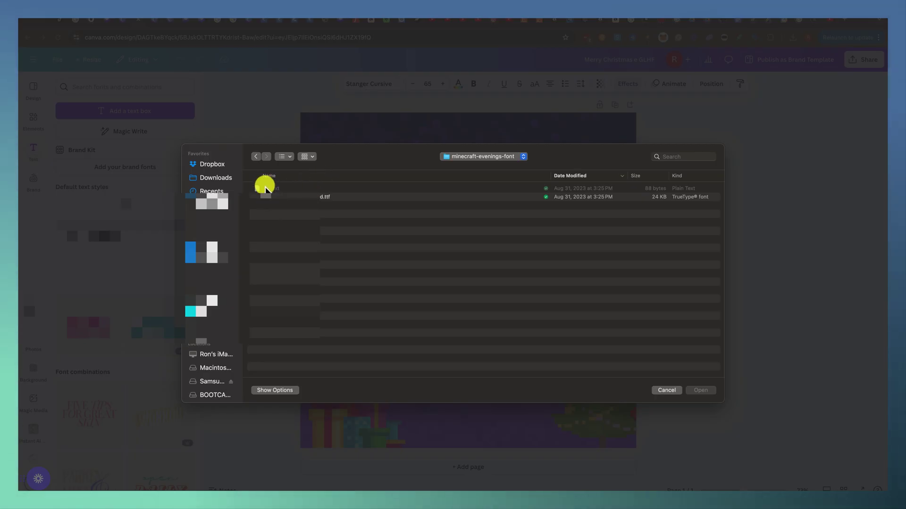
left_click(665, 391)
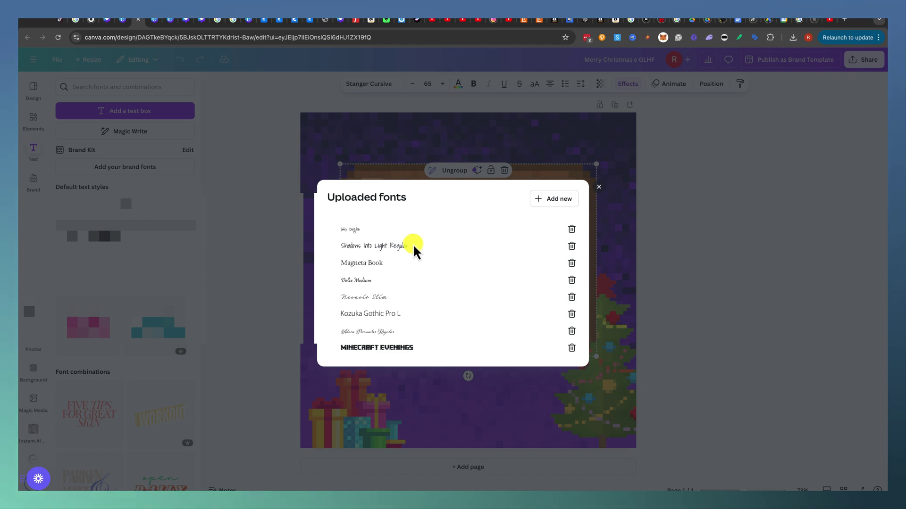
left_click(665, 242)
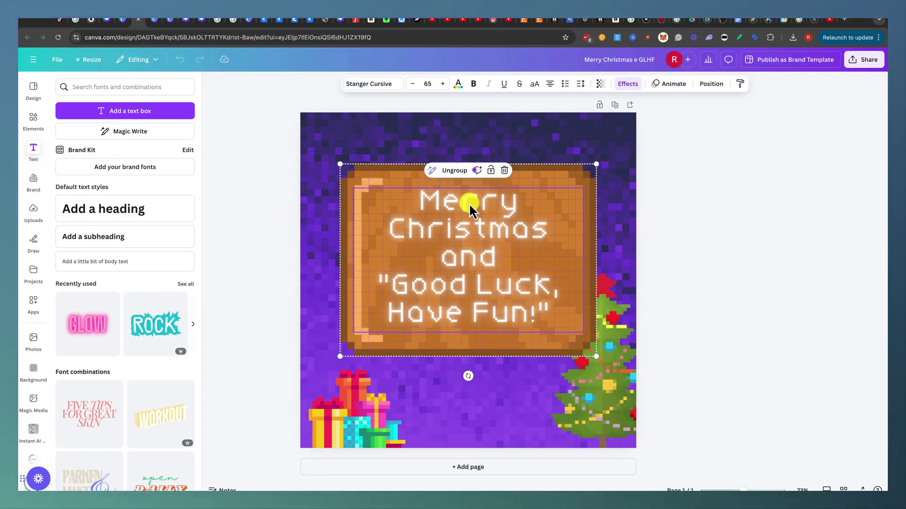
Apply the Minecraft Evenings font to all lines of the sign's greeting
triple_click(469, 203)
key("ctrl+a")
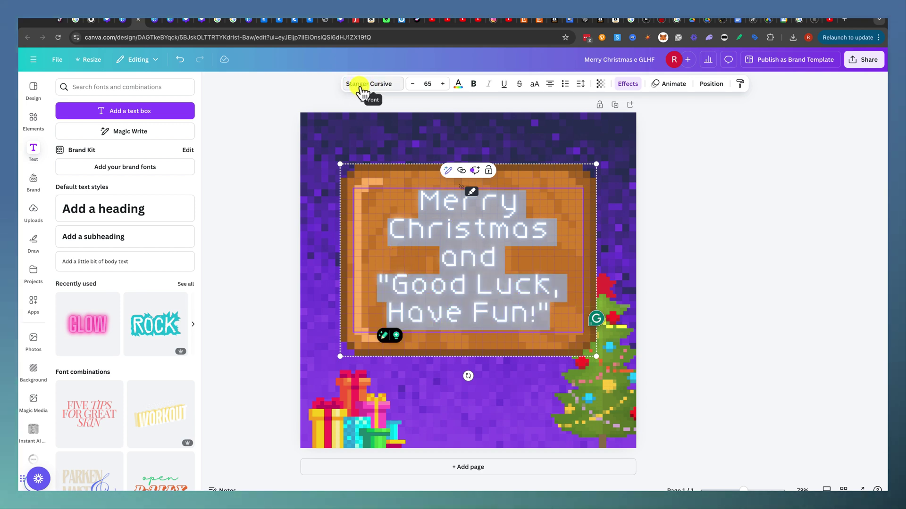
left_click(381, 89)
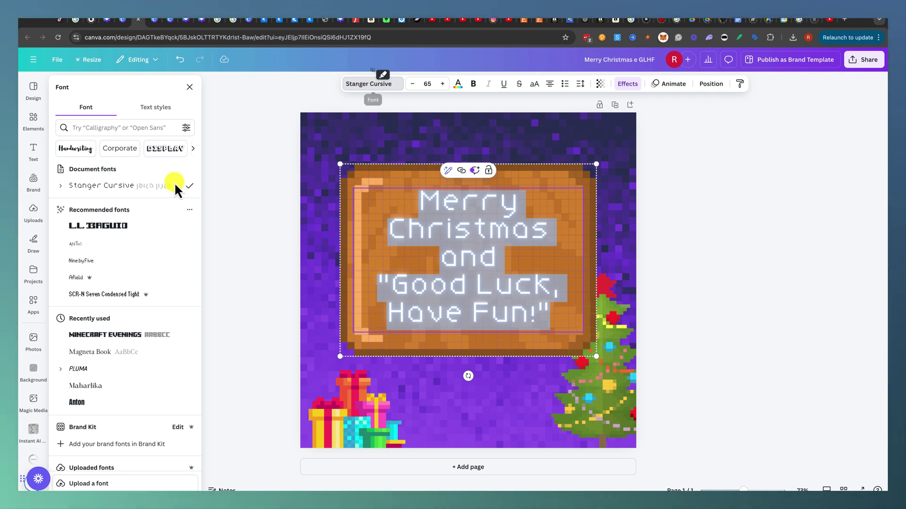
scroll(120, 228, "down", 2)
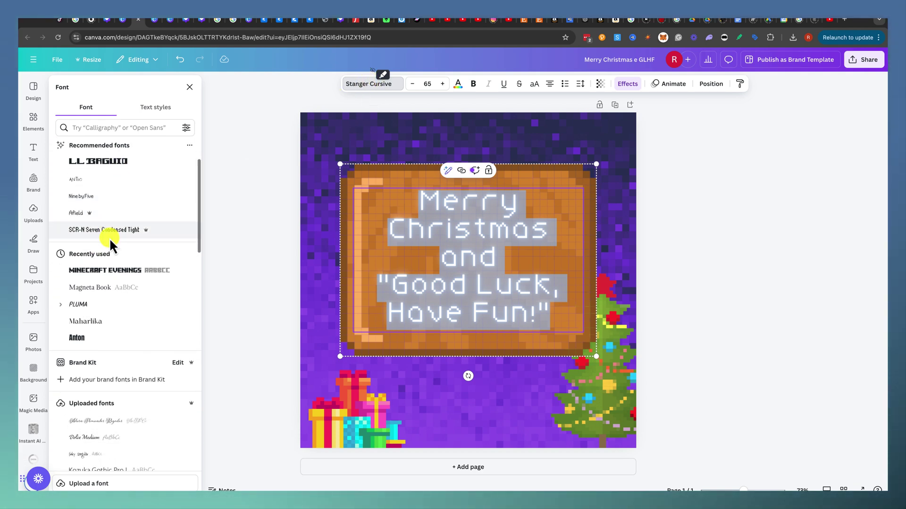
scroll(109, 237, "down", 2)
scroll(108, 238, "down", 2)
scroll(109, 238, "down", 2)
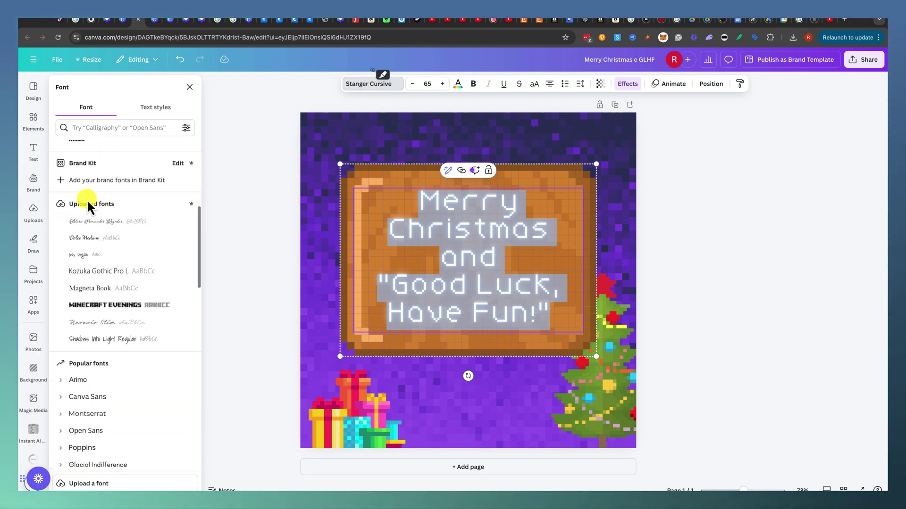
left_click(100, 312)
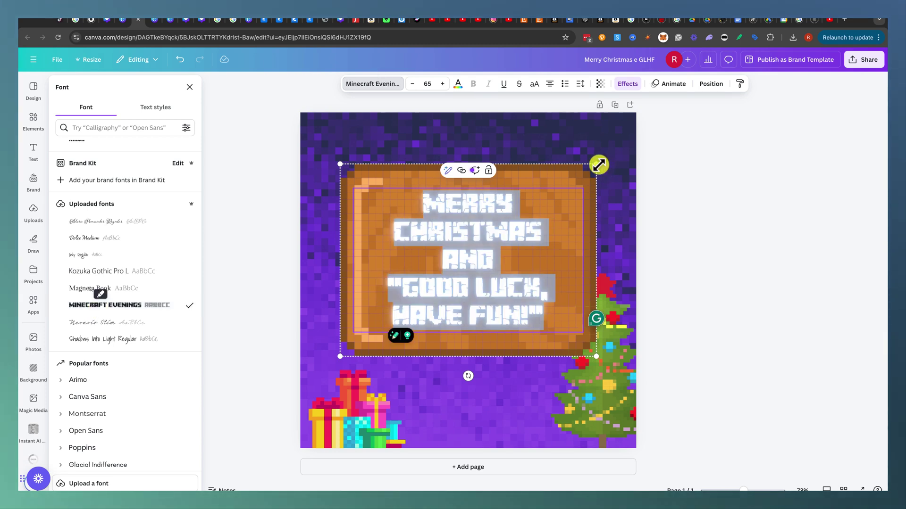
Enlarge the 'Making Minecraft Fonts' text box to fill the sign and finish editing
left_click_drag(595, 164, 659, 154)
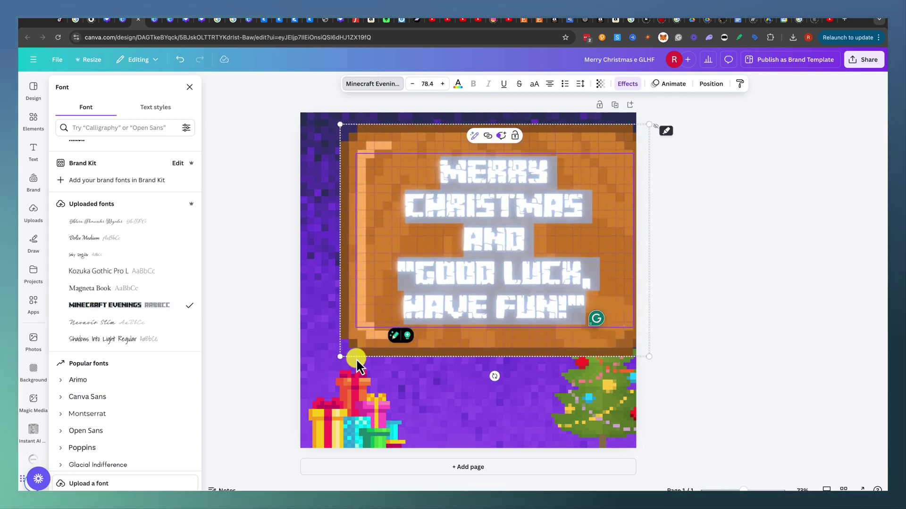
left_click_drag(340, 357, 276, 390)
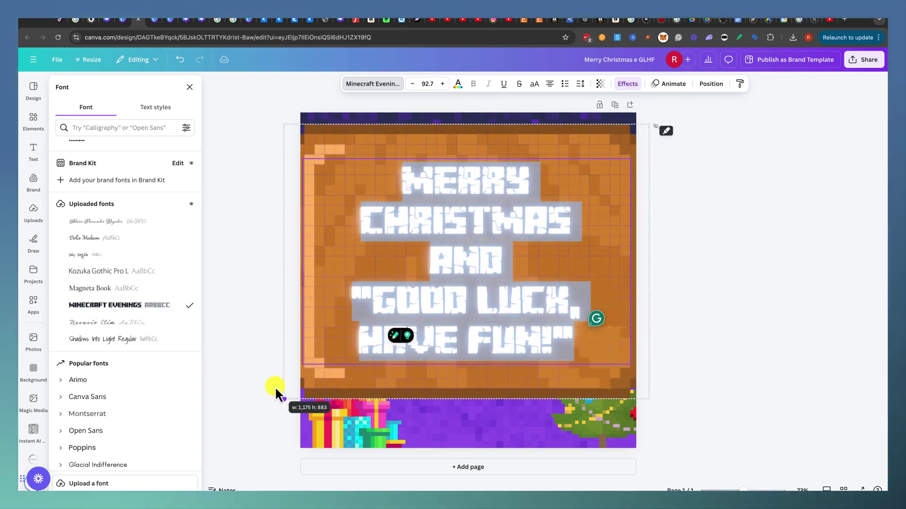
left_click(460, 213)
key("ctrl+a")
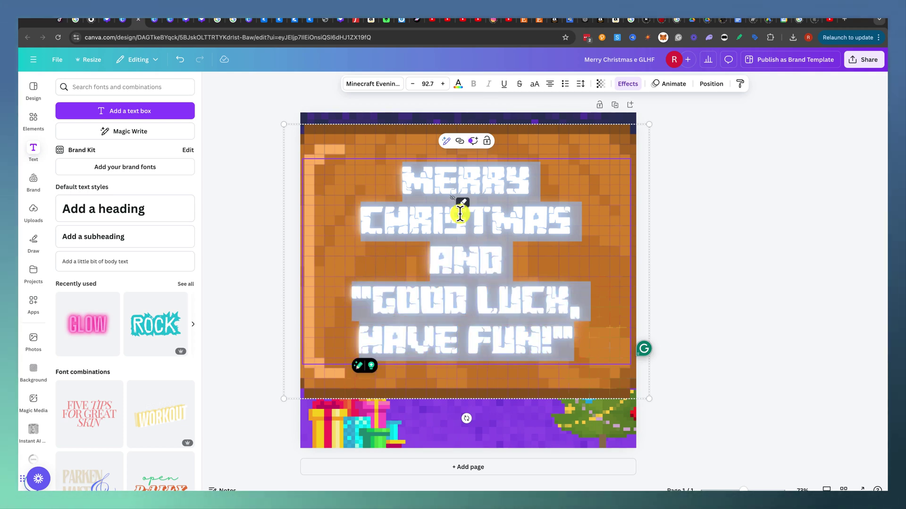
type("MAKING")
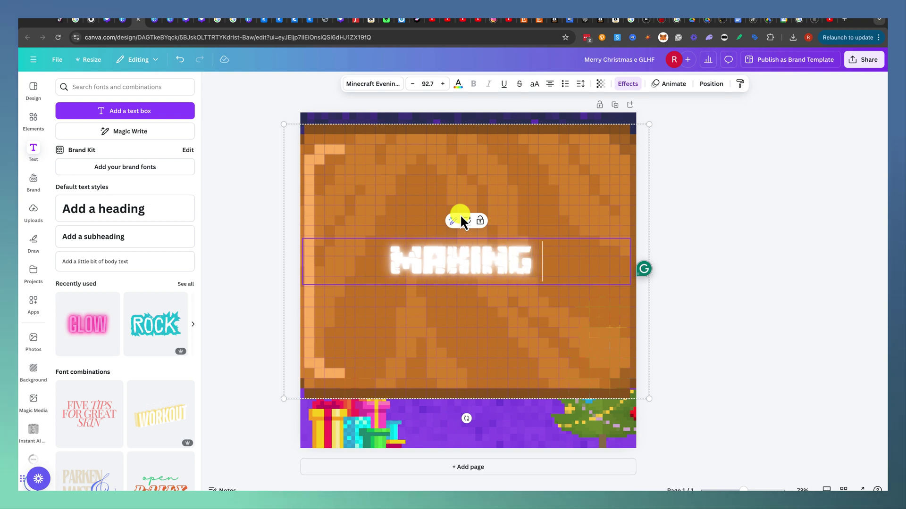
type(" MINECRAFT FONTS")
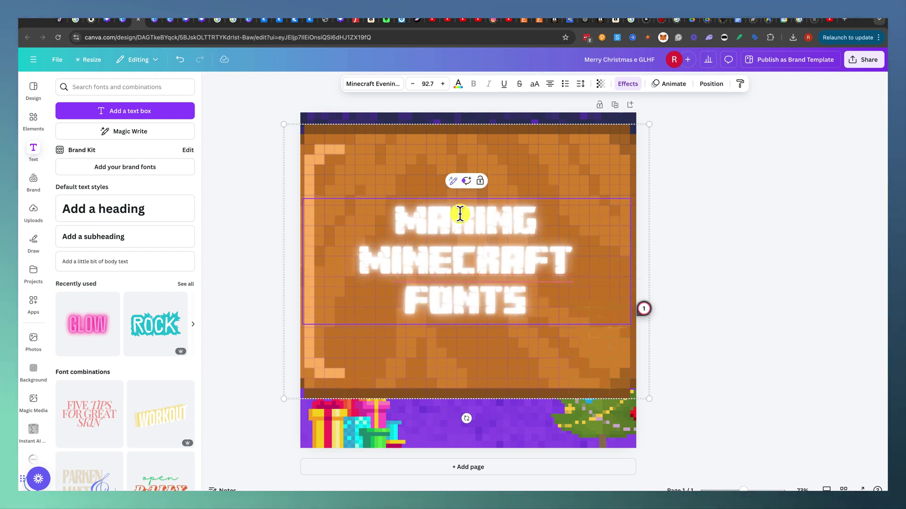
left_click(376, 145)
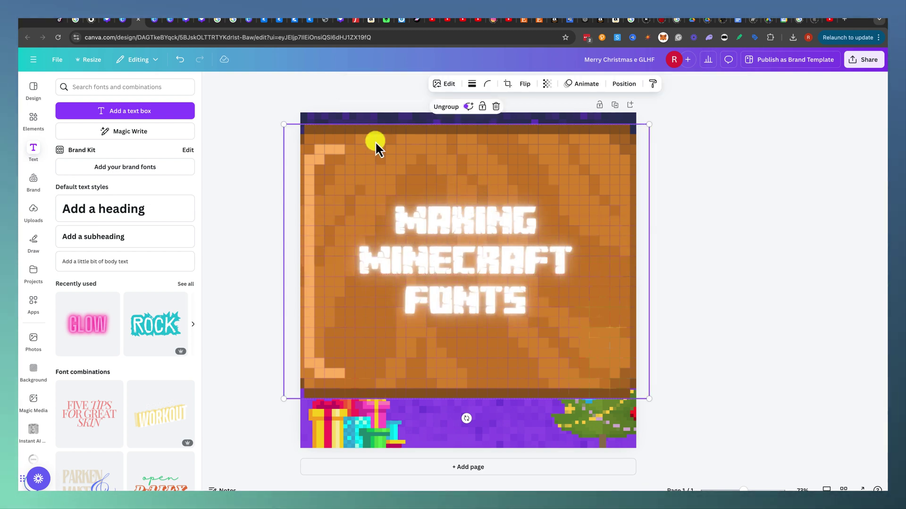
Copy the design as a Social media YouTube Thumbnail and open the resized copy
left_click(95, 63)
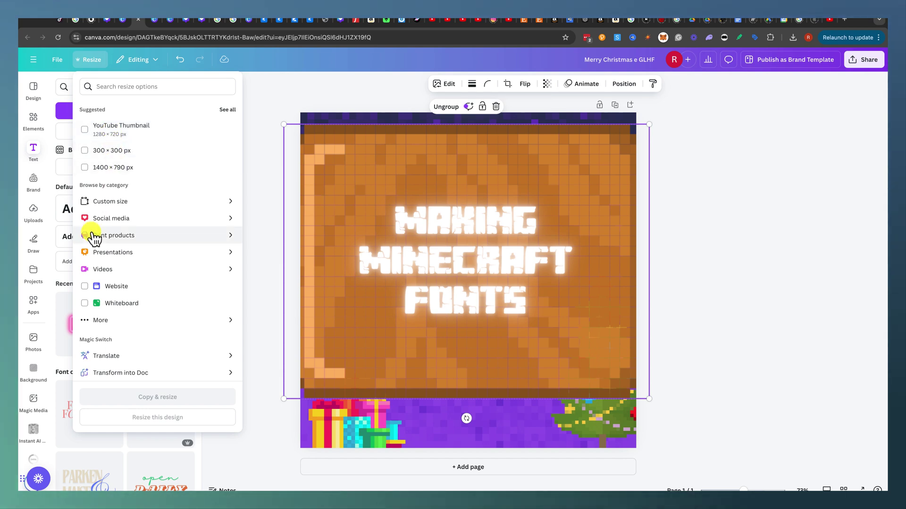
left_click(114, 220)
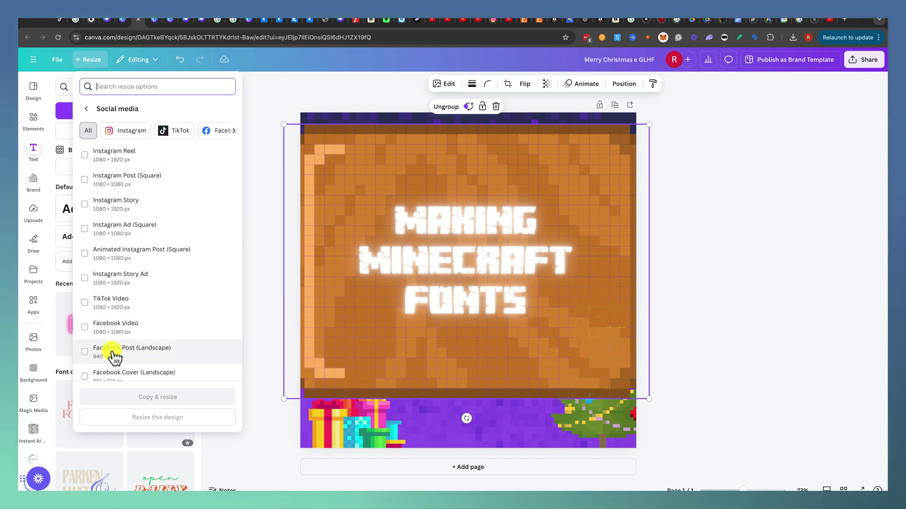
scroll(114, 354, "down", 2)
scroll(114, 354, "down", 3)
scroll(114, 354, "down", 2)
scroll(112, 355, "down", 3)
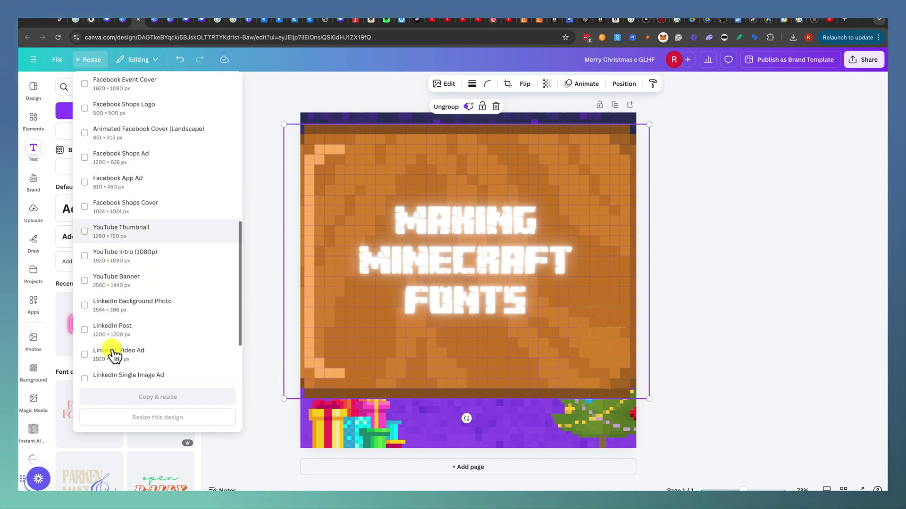
left_click(124, 238)
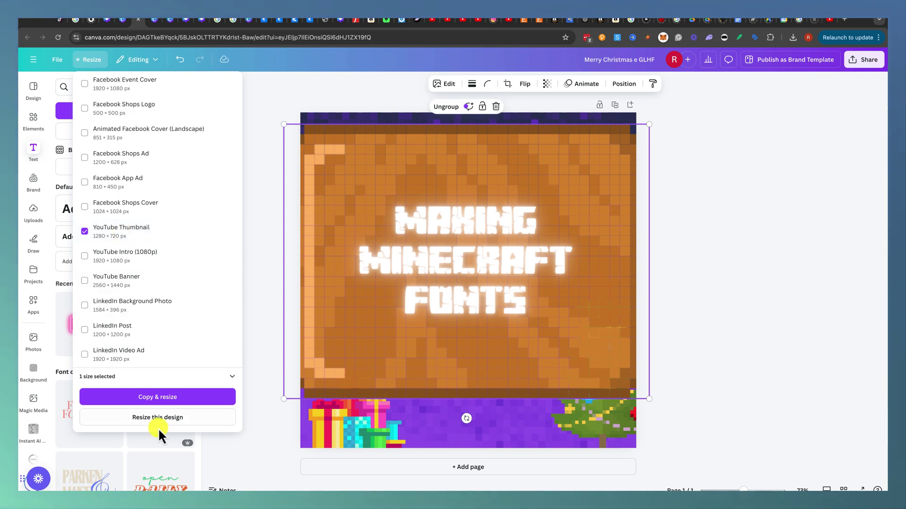
left_click(163, 402)
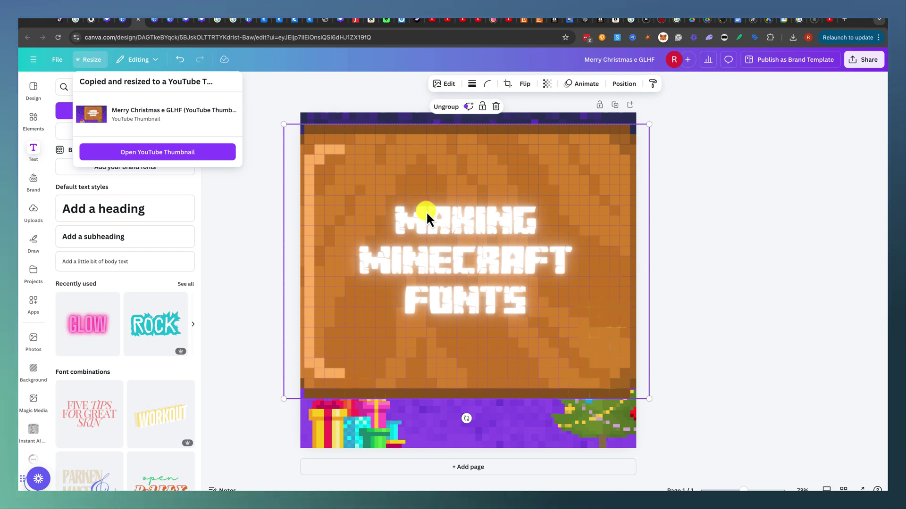
left_click(181, 153)
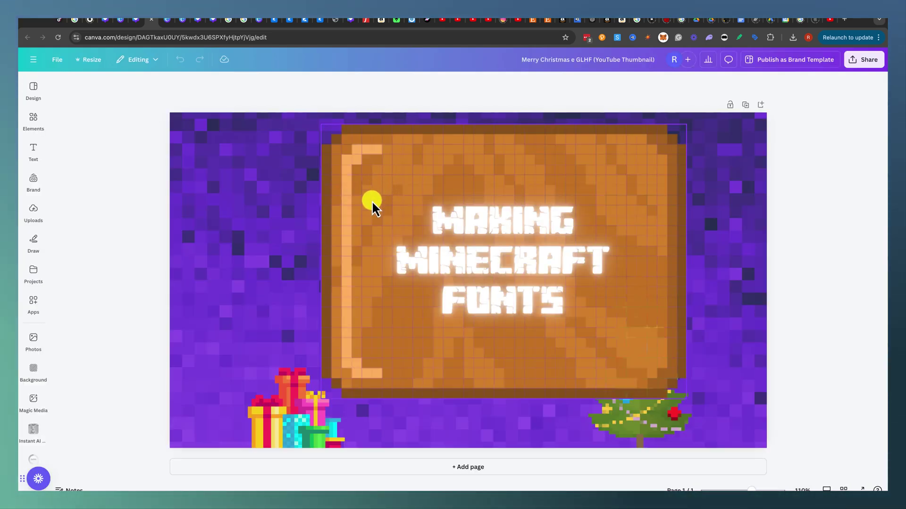
Enlarge and reposition the wooden sign and title group to fill the thumbnail
left_click(347, 158)
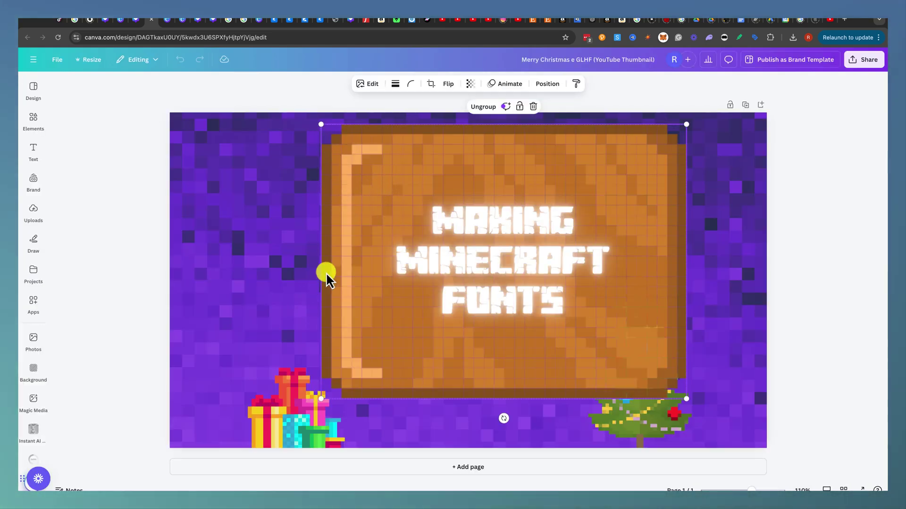
left_click(404, 206)
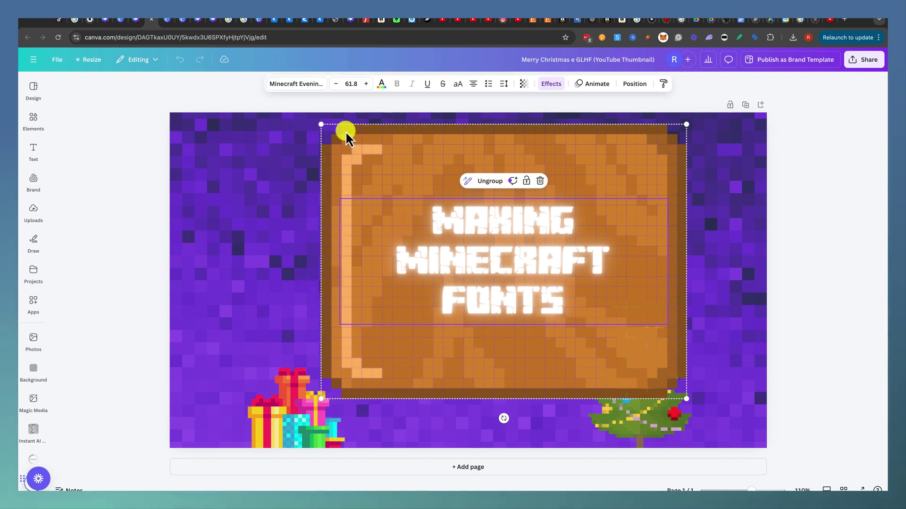
left_click_drag(322, 124, 288, 125)
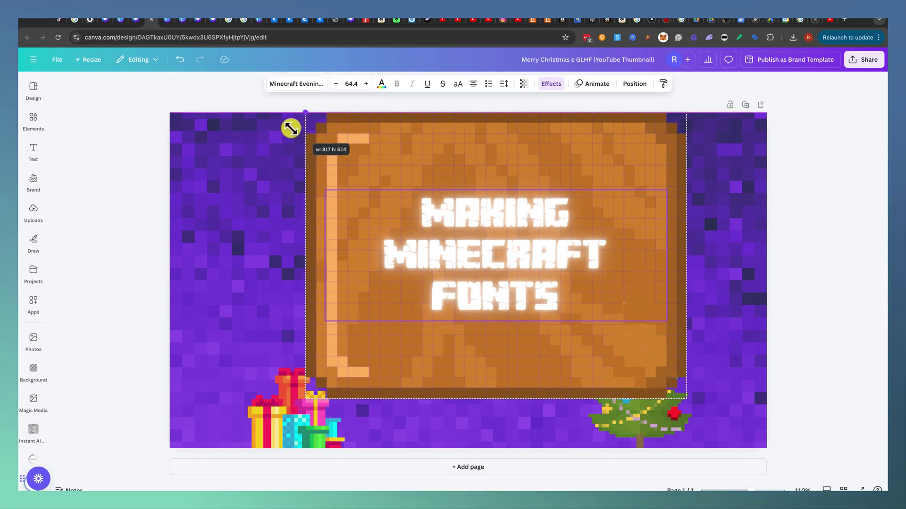
mouse_move(376, 327)
left_mouse_down()
mouse_move(344, 352)
mouse_move(250, 335)
left_mouse_up()
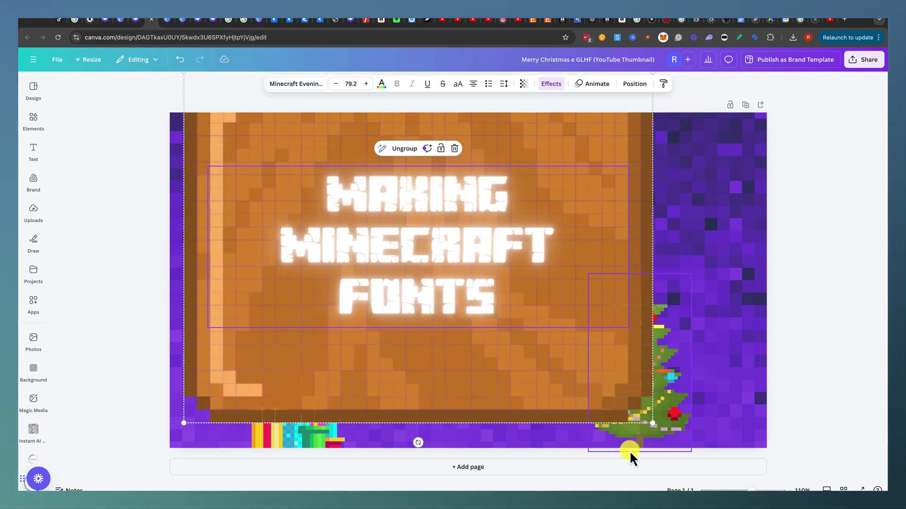
left_click_drag(647, 419, 785, 466)
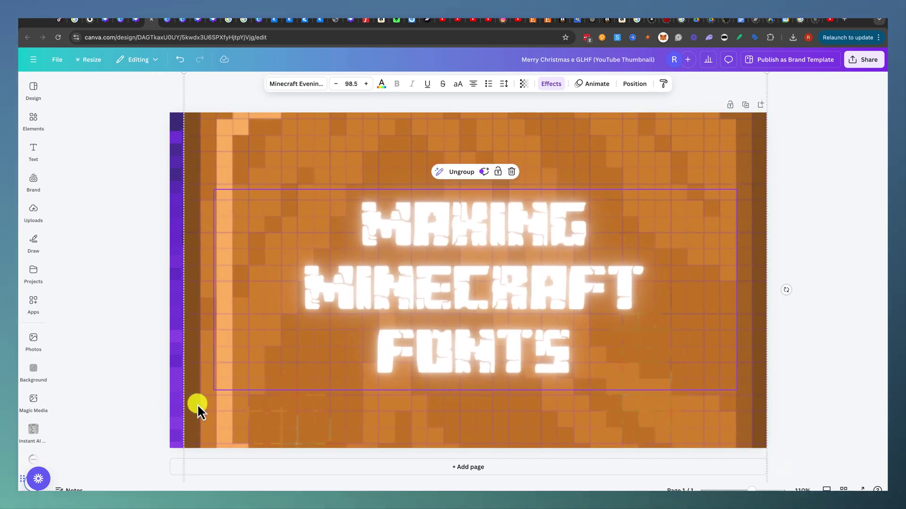
left_click_drag(220, 402, 213, 422)
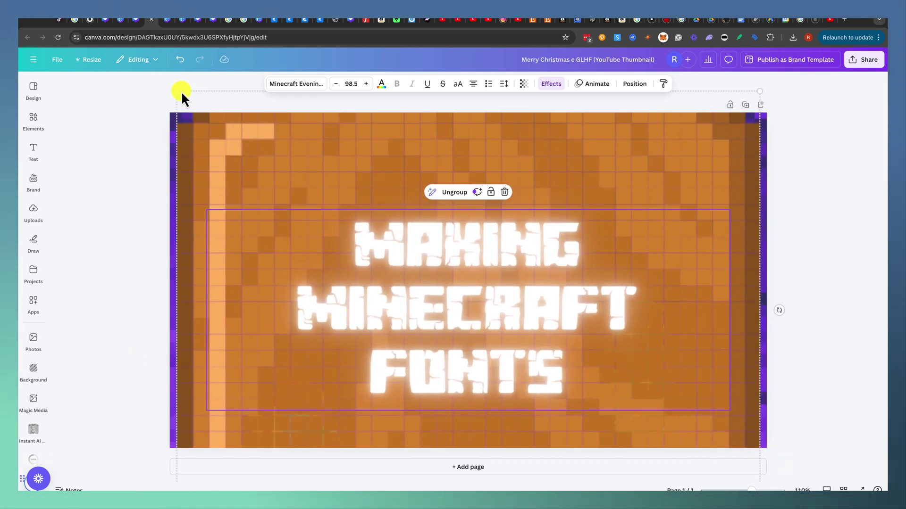
left_click_drag(178, 91, 168, 79)
Rename the design 'making minecraft fonts' and download it as a PNG
left_click(595, 60)
type("making")
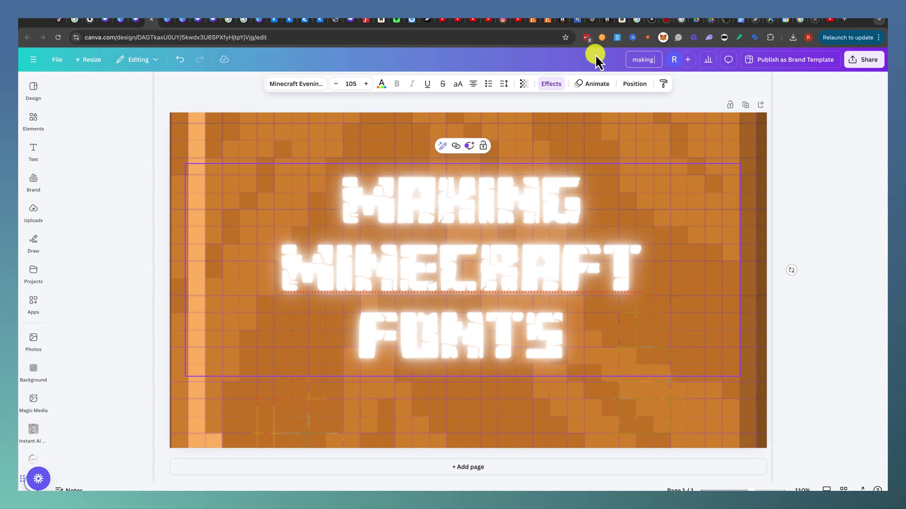
type(" minecraft f")
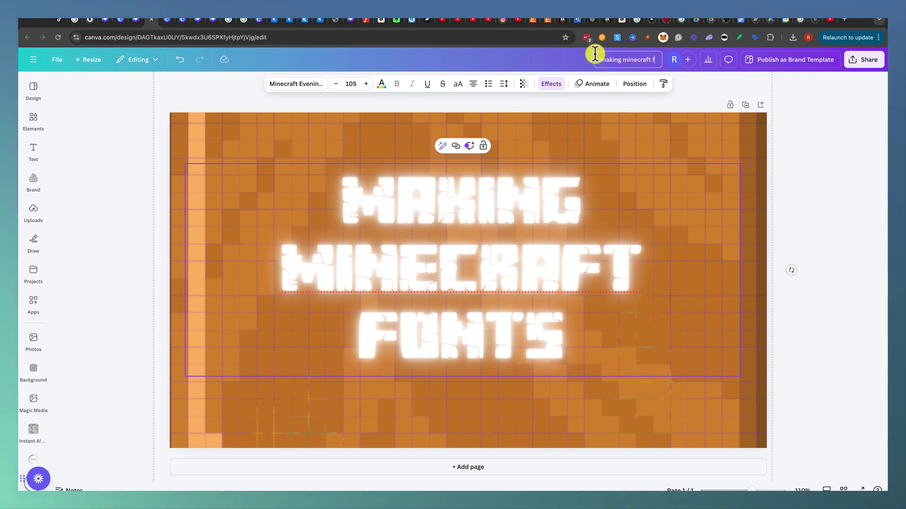
type("onts")
left_click(864, 59)
left_click(727, 237)
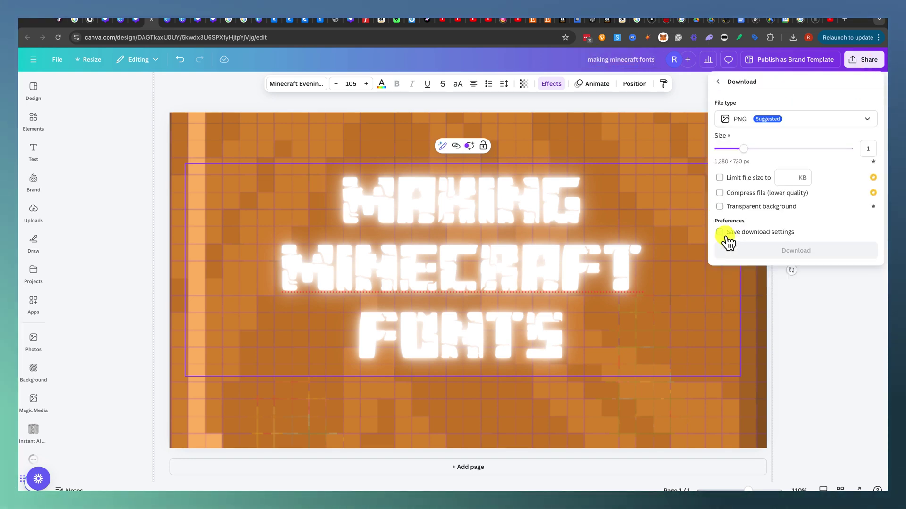
left_click(771, 249)
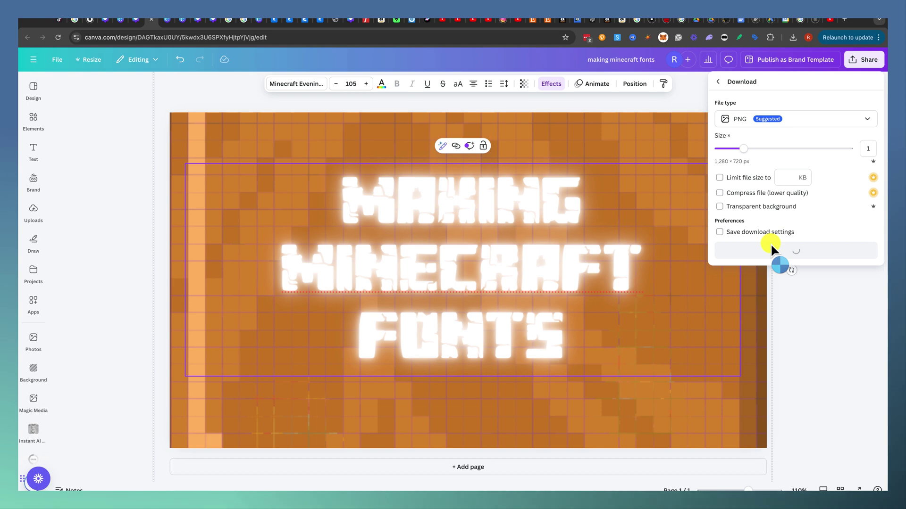